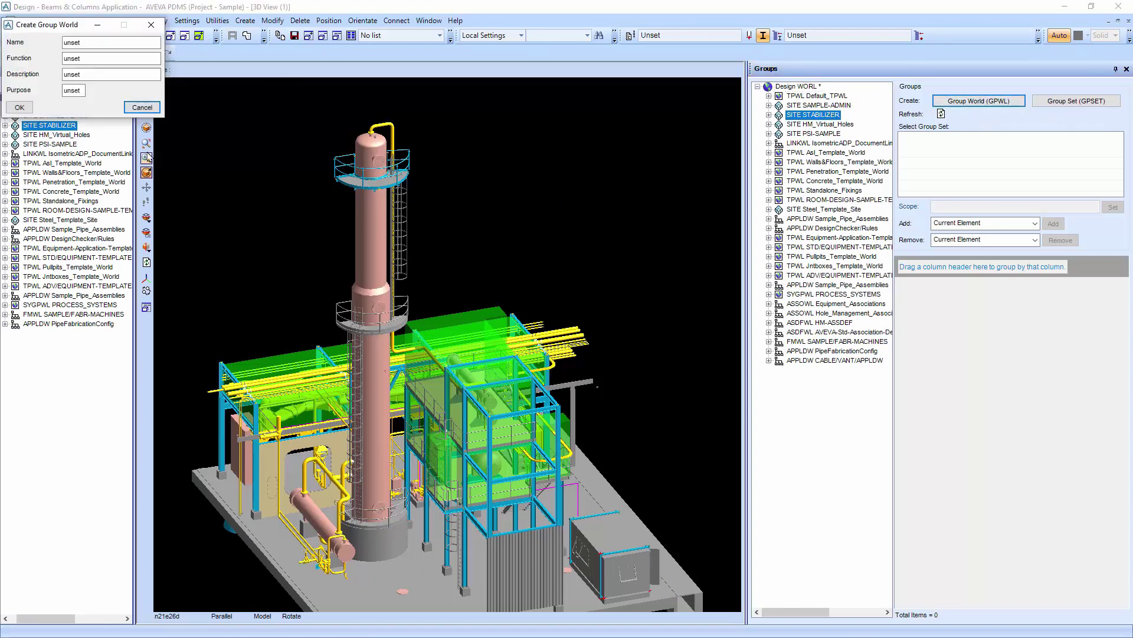
# Name the new group world DEMO-GROUP and confirm its creation.
pyautogui.doubleClick(325, 187)
pyautogui.write('DEMO-GROUP')
pyautogui.click(258, 252)
# Create a group set named GP-PIPES after PIPES is rejected as a duplicate name.
pyautogui.click(1065, 101)
pyautogui.write('PIPES')
pyautogui.press('Tab')
pyautogui.click(566, 340)
pyautogui.click(100, 46)
pyautogui.write('GP-PIPES')
pyautogui.press('Tab')
pyautogui.click(24, 92)
# Add pipes 250-B-5 and 80-B-7 to the GP-PIPES group set.
pyautogui.click(307, 466)
pyautogui.click(78, 202)
pyautogui.click(1054, 224)
pyautogui.click(70, 306)
pyautogui.click(1057, 225)
# Expand GP-PIPES in the Design Explorer to list its two pipes.
pyautogui.click(17, 126)
pyautogui.click(78, 138)
pyautogui.doubleClick(77, 144)
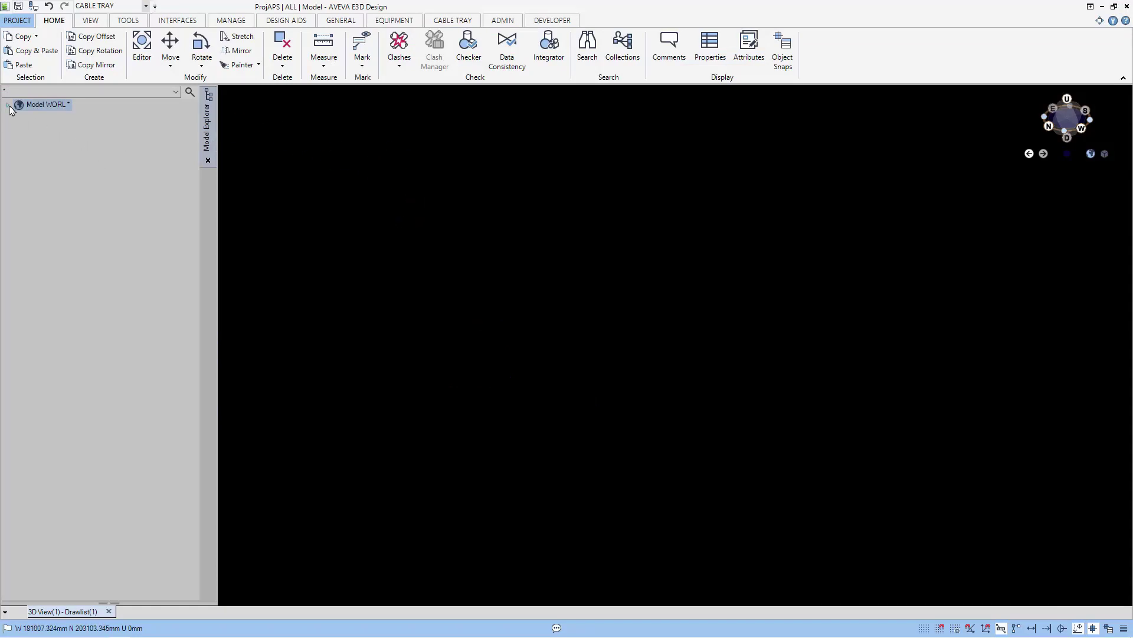
# Expand Model WORL in Model Explorer to show its sites, group worlds and grid worlds.
pyautogui.click(8, 105)
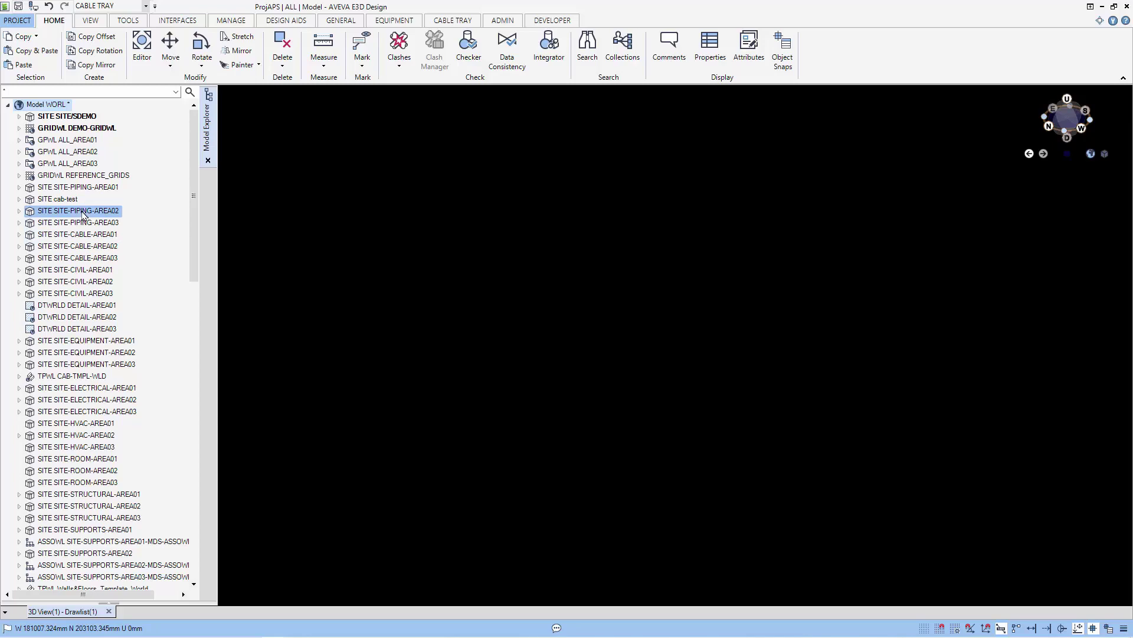
# Drag group world ALL_AREA01 into the 3D view and zoom and pan onto the plant.
pyautogui.click(91, 129)
pyautogui.click(86, 142)
pyautogui.moveTo(85, 147); pyautogui.dragTo(290, 192)
pyautogui.scroll(6, 573, 427)
pyautogui.scroll(3, 549, 208)
pyautogui.scroll(2, 439, 236)
pyautogui.moveTo(442, 248); pyautogui.dragTo(596, 331, button='middle')
pyautogui.scroll(3, 583, 362)
pyautogui.keyDown('ctrl'); pyautogui.click(89, 152); pyautogui.keyUp('ctrl')
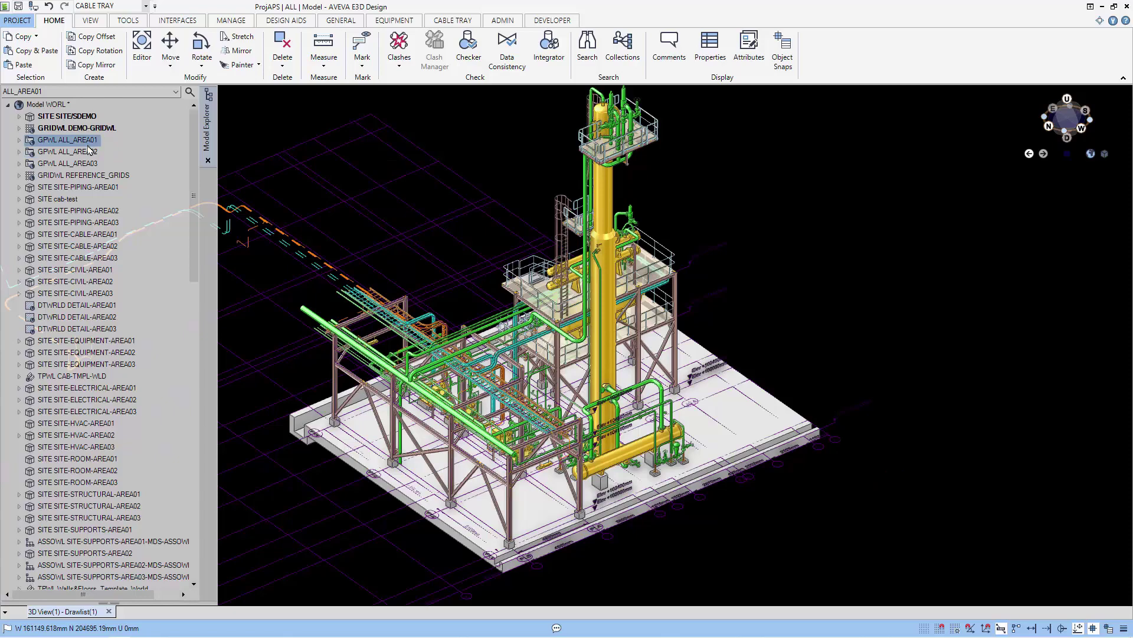
pyautogui.click(94, 145)
# Show the Collections panel with Shared Collections expanded and selected.
pyautogui.click(623, 50)
pyautogui.click(946, 119)
pyautogui.click(992, 120)
# Set the creation world for new shared categories to the chosen database.
pyautogui.rightClick(991, 125)
pyautogui.moveTo(1003, 129)
pyautogui.click(956, 160)
pyautogui.click(174, 244)
pyautogui.rightClick(982, 120)
# Create a new shared category and rename it DEMO.
pyautogui.moveTo(1007, 129)
pyautogui.click(925, 130)
pyautogui.rightClick(981, 167)
pyautogui.click(1009, 201)
pyautogui.write('de')
pyautogui.press('Return')
# Create a new collection inside DEMO and rename it PIPE-FAVORITES.
pyautogui.rightClick(969, 168)
pyautogui.moveTo(997, 170)
pyautogui.click(1078, 186)
pyautogui.rightClick(1028, 180)
pyautogui.click(941, 212)
pyautogui.write('pipe')
pyautogui.write('-FAVORITES')
pyautogui.press('Return')
# Make PIPE-FAVORITES the current collection and add pipe 250-B-5 to it.
pyautogui.click(1004, 178)
pyautogui.click(355, 339)
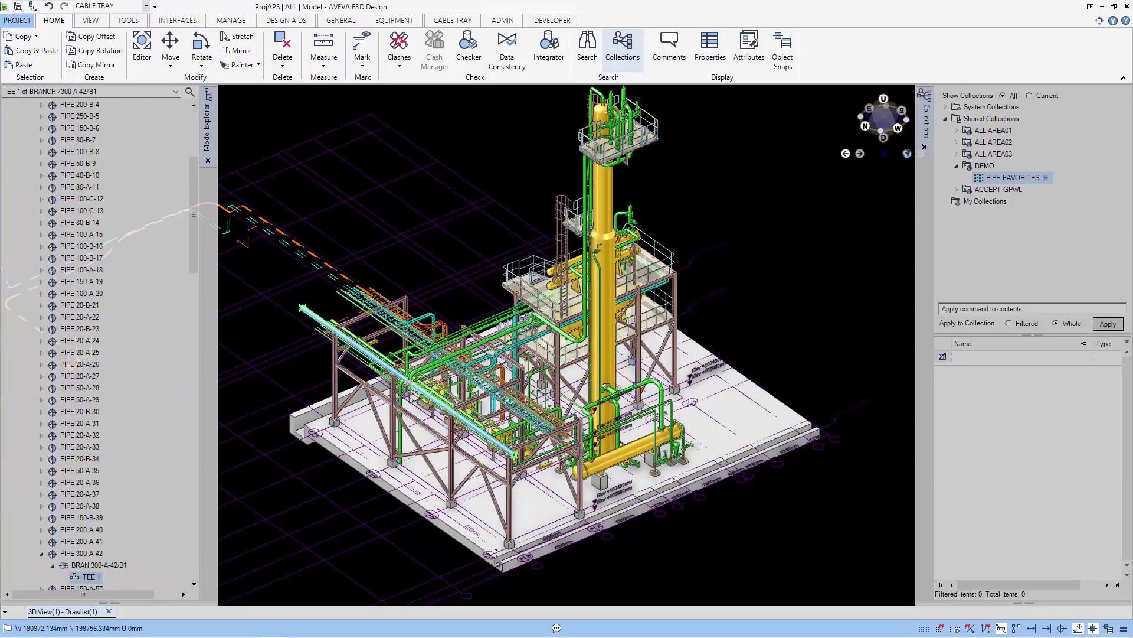
pyautogui.click(629, 387)
pyautogui.scroll(5, 629, 386)
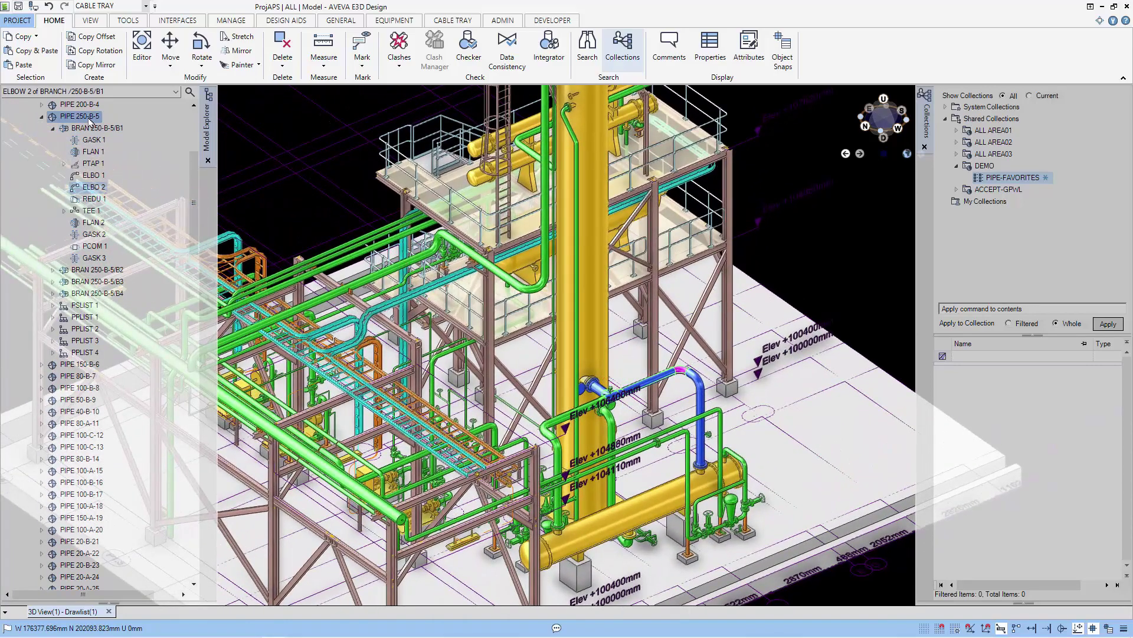
pyautogui.rightClick(88, 116)
pyautogui.click(173, 194)
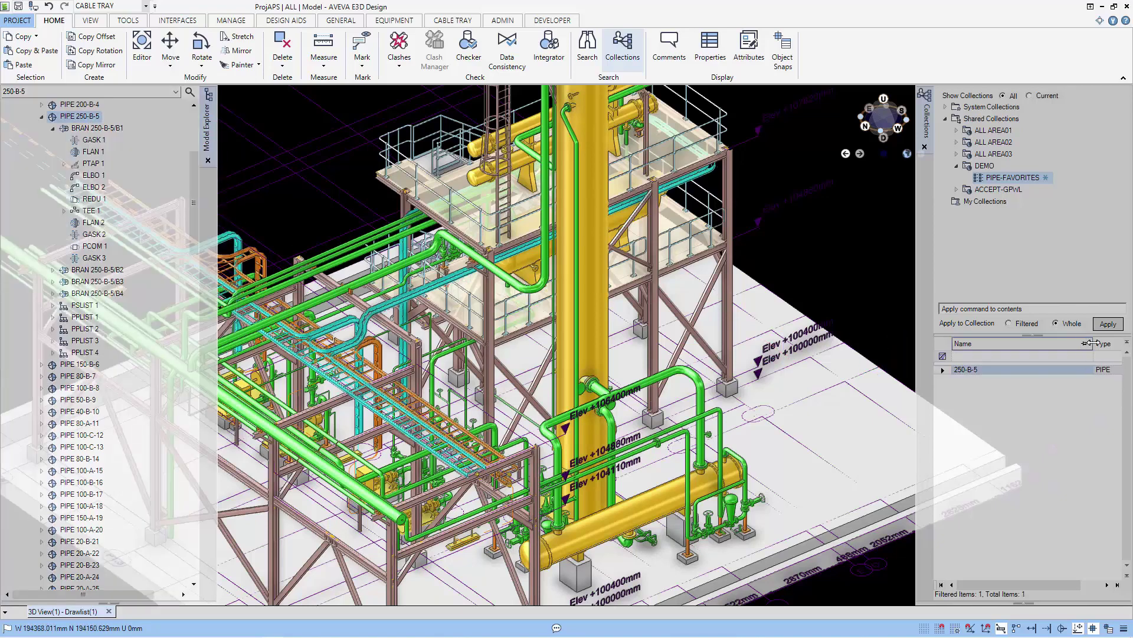
pyautogui.moveTo(1092, 344); pyautogui.dragTo(1021, 343)
pyautogui.click(730, 500)
# Add pipe 100-C-12 to the PIPE-FAVORITES collection.
pyautogui.click(98, 106)
pyautogui.scroll(1, 98, 108)
pyautogui.click(98, 116)
pyautogui.rightClick(98, 117)
pyautogui.click(158, 192)
# Navigate from the 100-C-12 collection entry to the pipe in the model tree.
pyautogui.click(704, 304)
pyautogui.click(970, 379)
pyautogui.rightClick(971, 379)
pyautogui.click(1007, 453)
pyautogui.moveTo(191, 200); pyautogui.dragTo(195, 125)
# Remove 100-C-12 from PIPE-FAVORITES, leaving only 250-B-5.
pyautogui.doubleClick(96, 188)
pyautogui.rightClick(1027, 378)
pyautogui.click(1062, 439)
# Open the Command Window and make group world DEMO the current element.
pyautogui.click(126, 22)
pyautogui.click(23, 47)
pyautogui.click(88, 187)
pyautogui.click(61, 176)
# Query members down to PIPE-FAVORITES' first item with Q MEM and 1, then list its attributes with Q ATT.
pyautogui.click(946, 294)
pyautogui.write('Q MEM')
pyautogui.press('Return')
pyautogui.write('1')
pyautogui.press('Return')
pyautogui.write('Q MEM')
pyautogui.press('Return')
pyautogui.write('1')
pyautogui.press('Return')
pyautogui.write('Q ATT')
pyautogui.press('Return')
# Close the Command Window and display the AREA01 PIPE contents under ALL AREA01.
pyautogui.click(925, 174)
pyautogui.click(965, 170)
pyautogui.doubleClick(998, 135)
pyautogui.doubleClick(1003, 143)
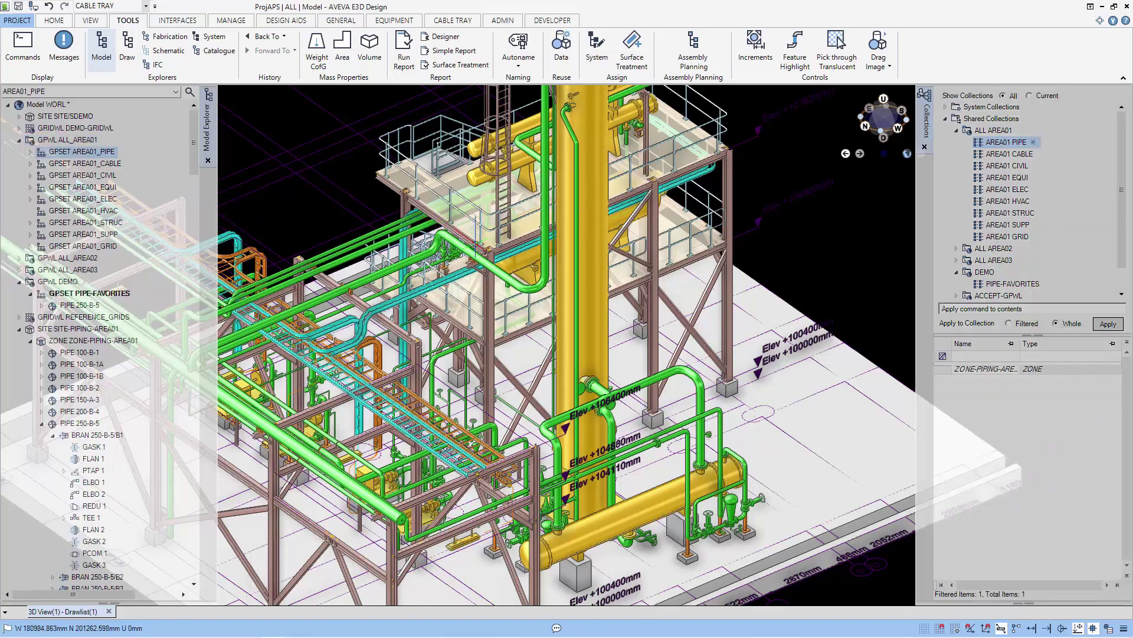
# Query AREA01 PIPE's members with Q MEM in the Command Window, confirming it has no explicit members.
pyautogui.click(22, 47)
pyautogui.click(948, 577)
pyautogui.write('Q MEM')
pyautogui.press('Return')
pyautogui.click(924, 174)
# Evaluate AREA01 PIPE's scope expression, confirming it resolves to ZONE-PIPING-AREA01, and leave it unchanged.
pyautogui.rightClick(998, 144)
pyautogui.click(944, 274)
pyautogui.click(361, 200)
pyautogui.tripleClick(297, 196)
pyautogui.click(360, 386)
pyautogui.click(984, 273)
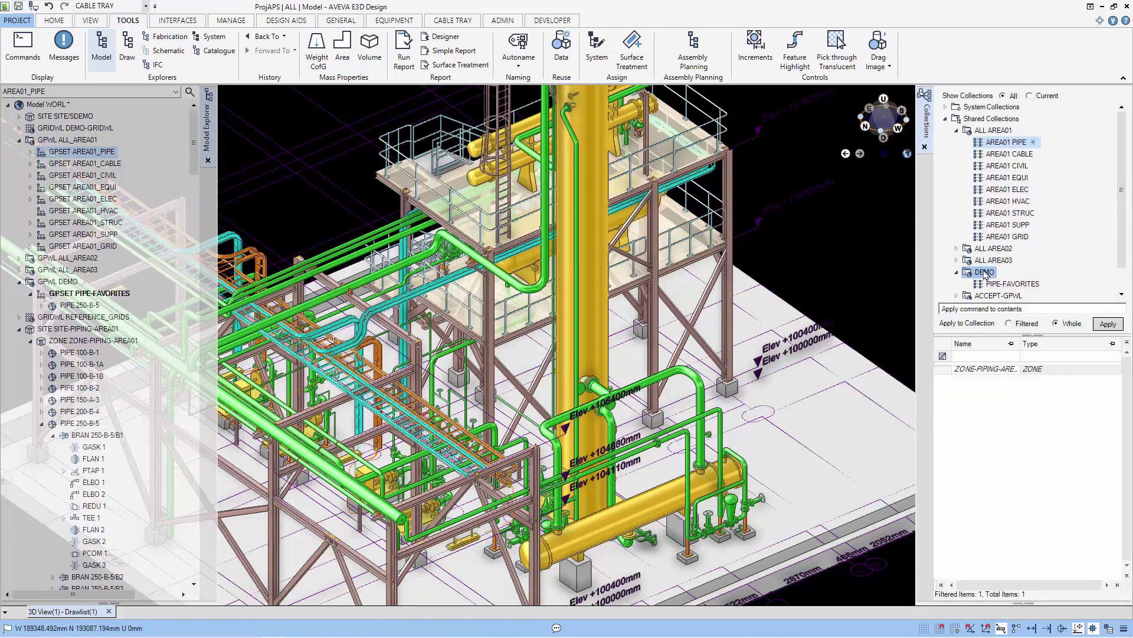
# Add New Shared Collection1 under the DEMO collection and begin renaming it.
pyautogui.rightClick(984, 273)
pyautogui.moveTo(1011, 279)
pyautogui.click(968, 291)
pyautogui.rightClick(1022, 287)
pyautogui.click(970, 326)
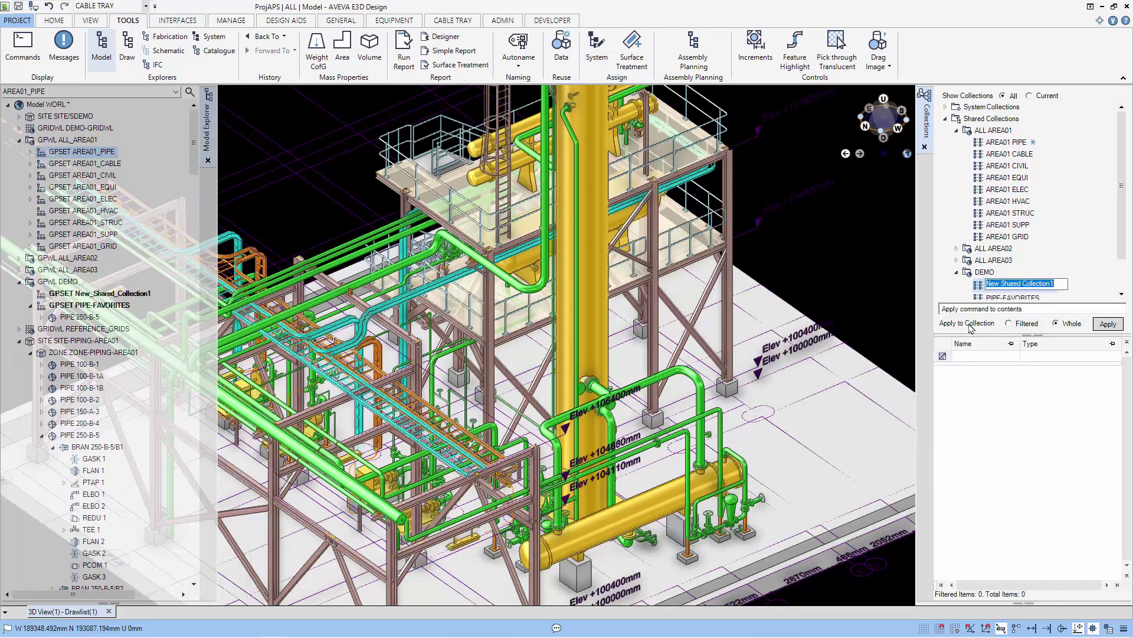